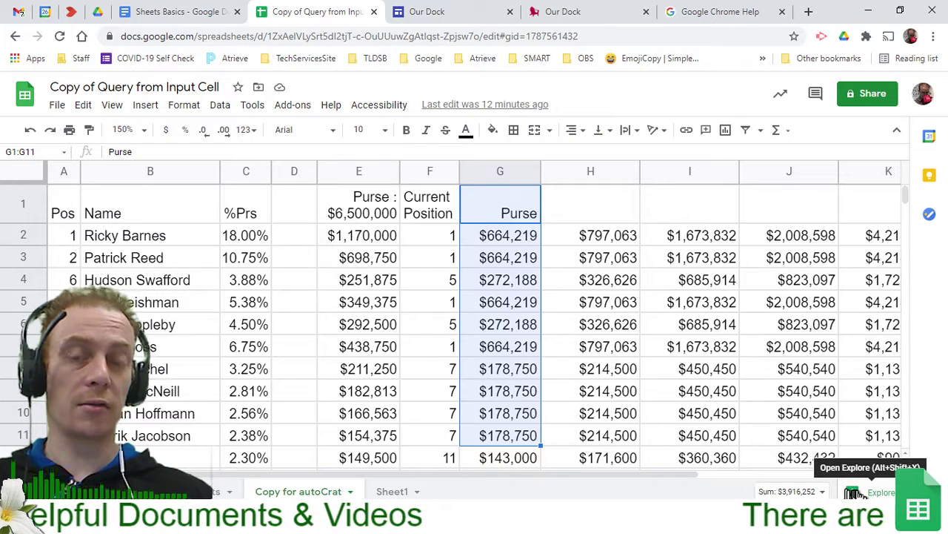
Step: Open Explore for the selected Purse range G1:G11 and insert its suggested Purse column chart into the sheet
click(857, 492)
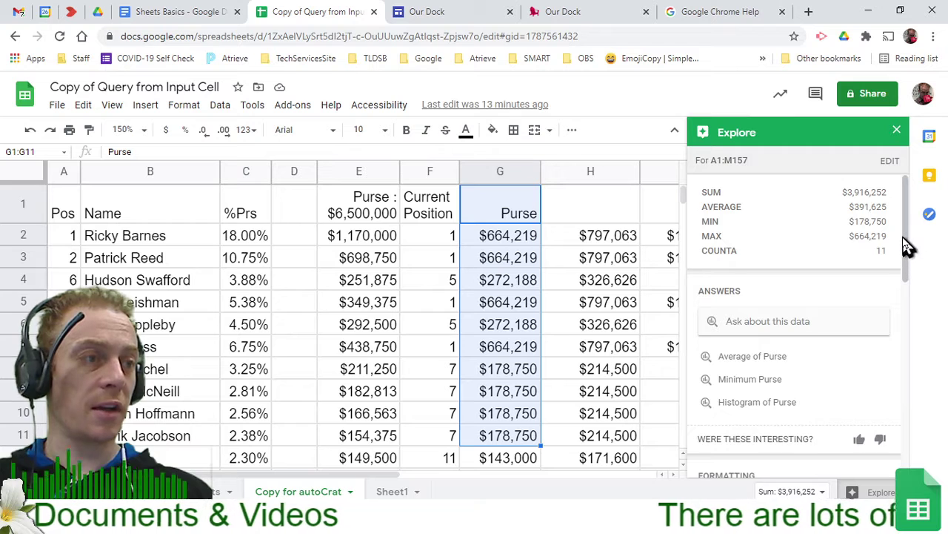
drag(906, 247, 914, 377)
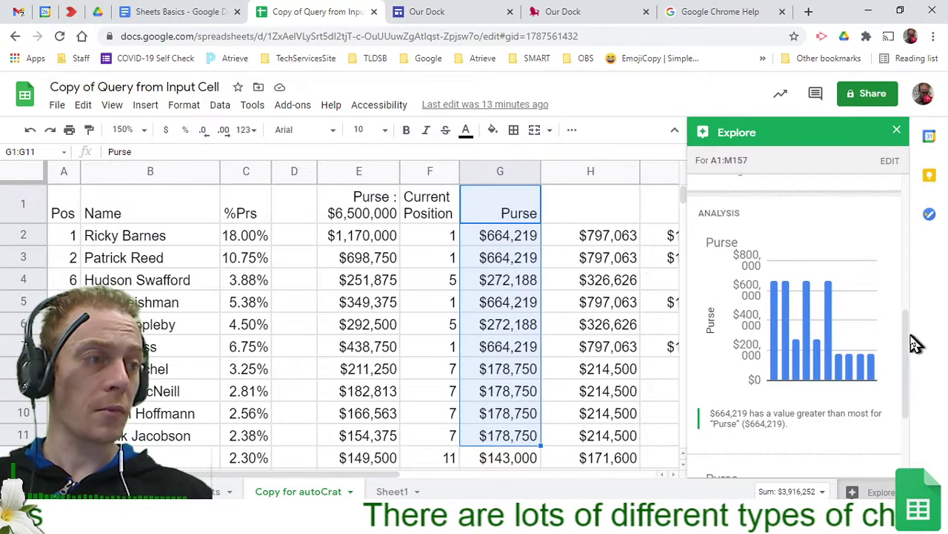
drag(911, 345, 906, 402)
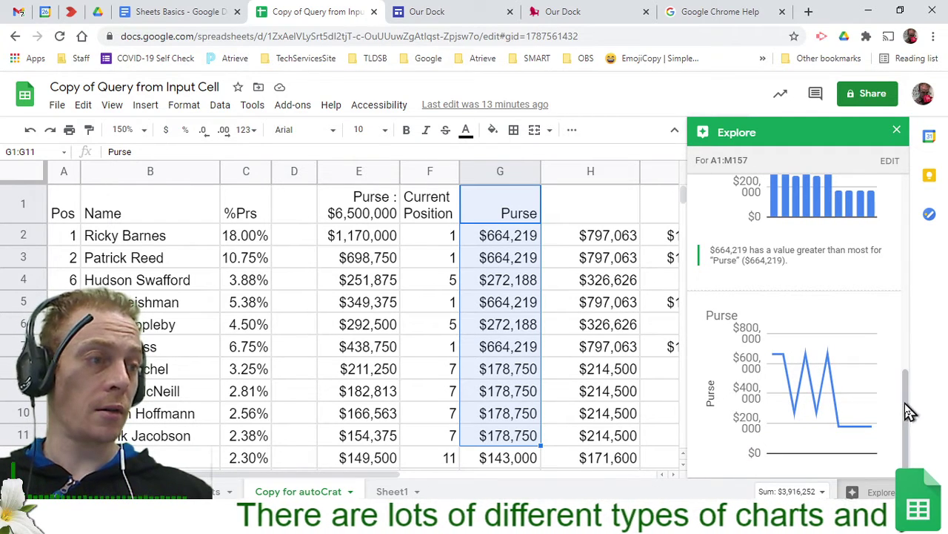
drag(910, 412, 910, 341)
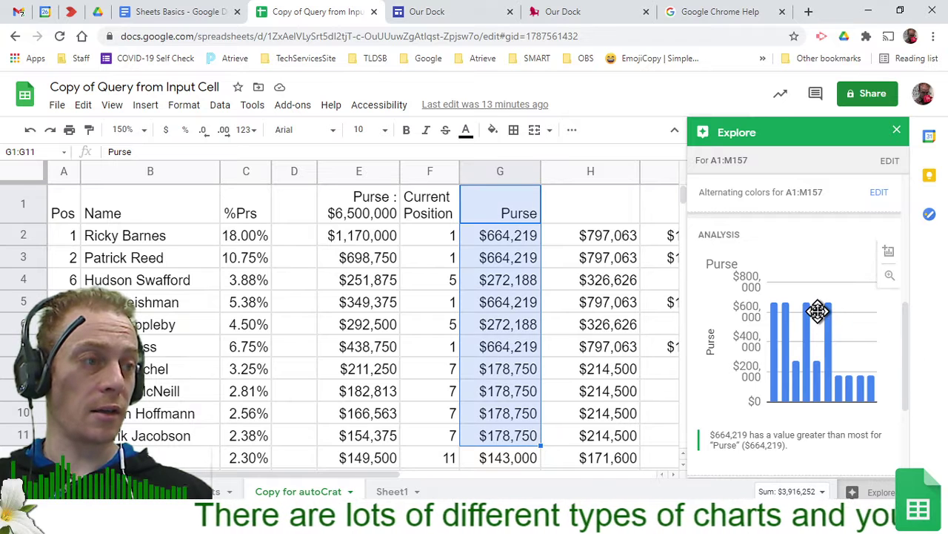
click(889, 252)
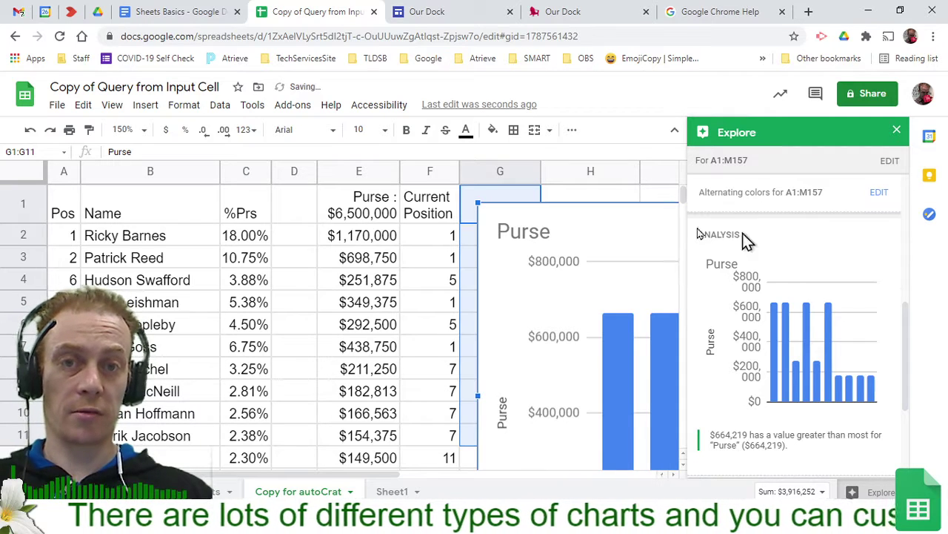
Step: Shrink the Purse chart and reposition it over about columns B to H from row 5 down, and close Explore
drag(599, 228, 337, 191)
drag(218, 187, 552, 323)
drag(602, 271, 355, 238)
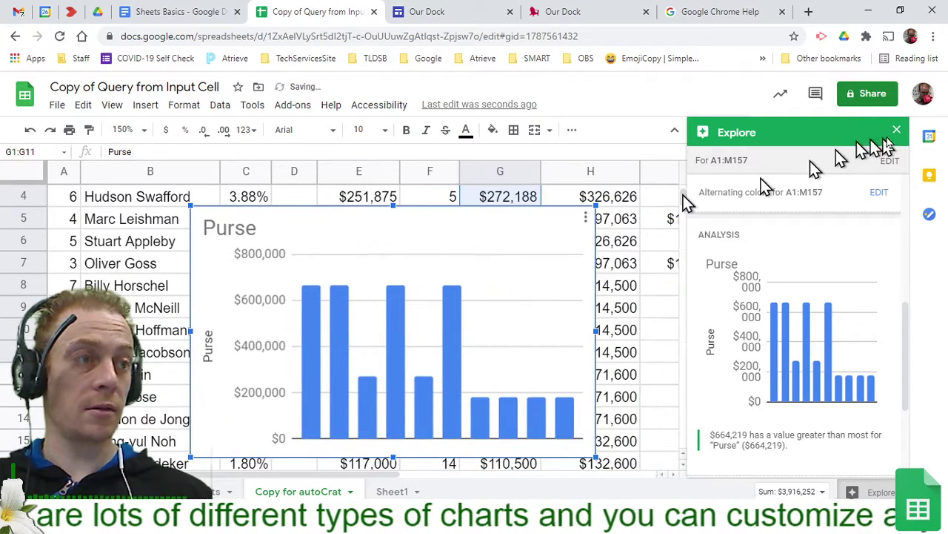
click(897, 134)
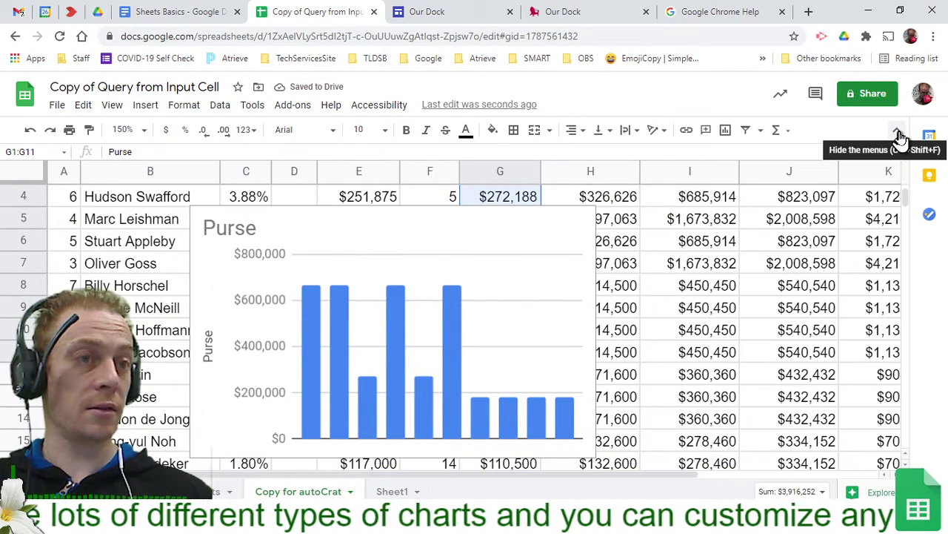
Step: Hide the menus for a compact view and shift the Purse chart slightly to the left
click(899, 135)
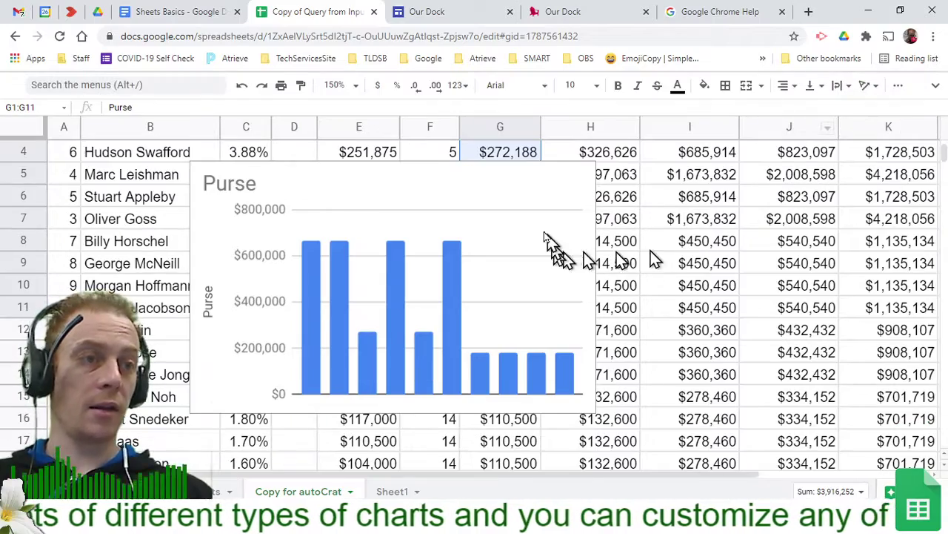
click(523, 200)
drag(495, 199, 473, 197)
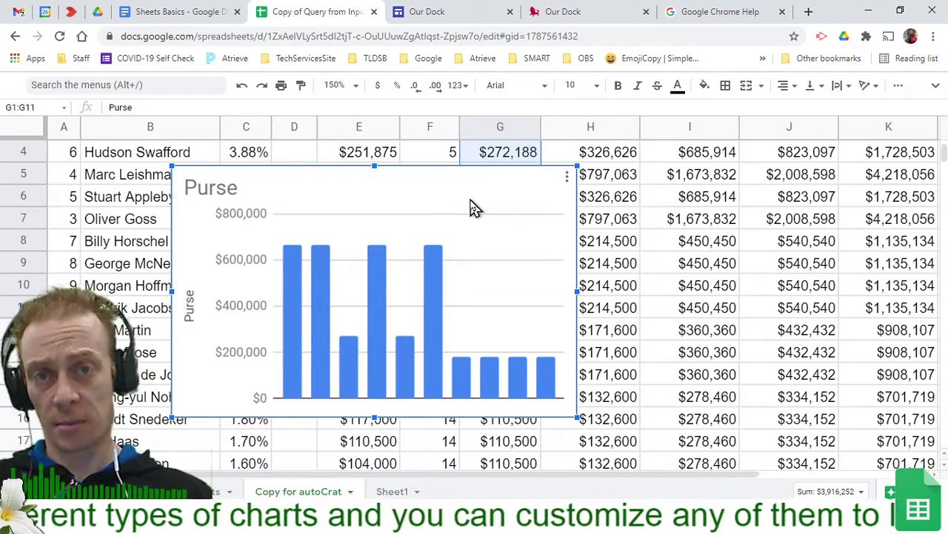
Step: Open the Purse chart for editing and examine the available chart types and stacking options
click(566, 181)
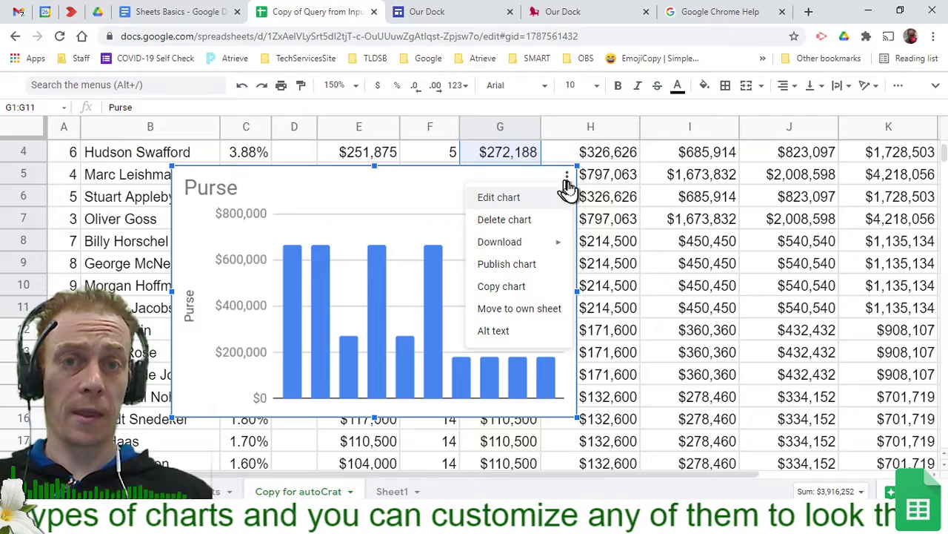
click(559, 200)
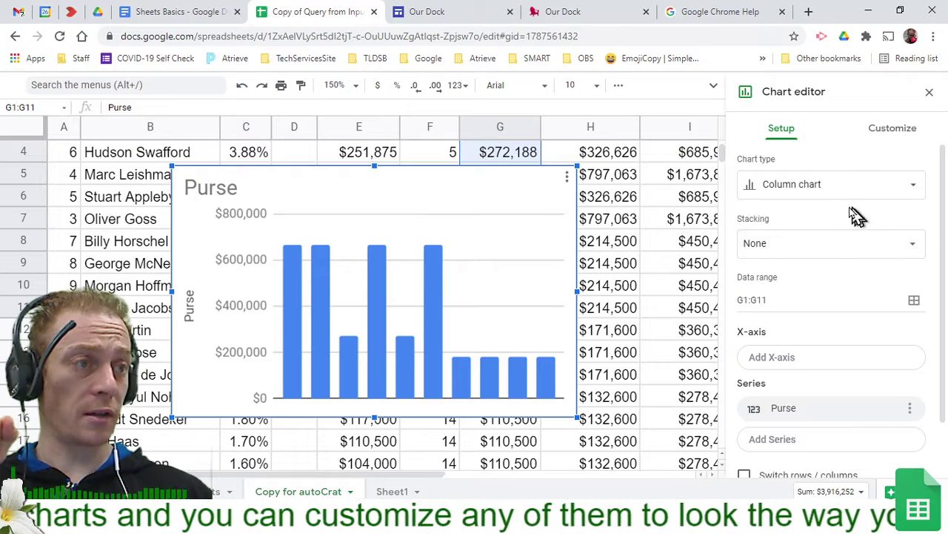
click(831, 191)
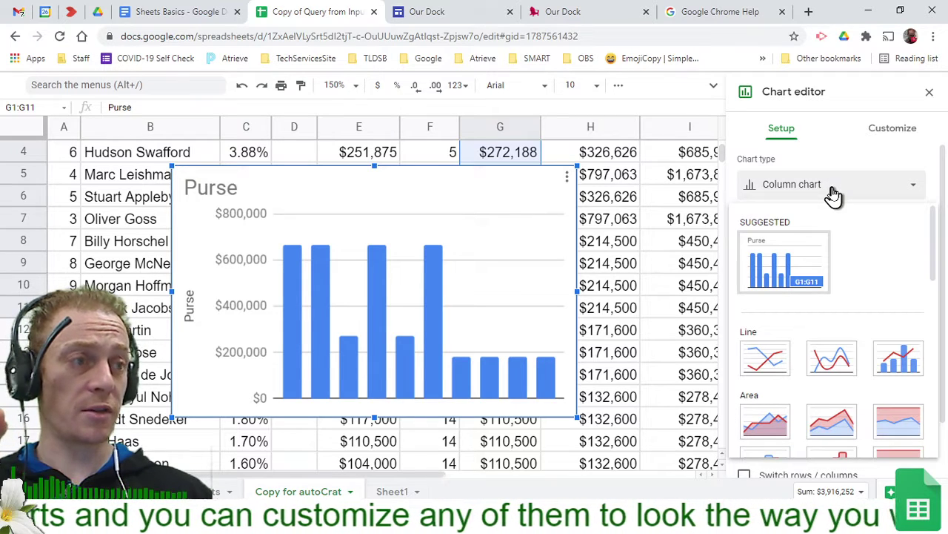
drag(934, 256, 934, 313)
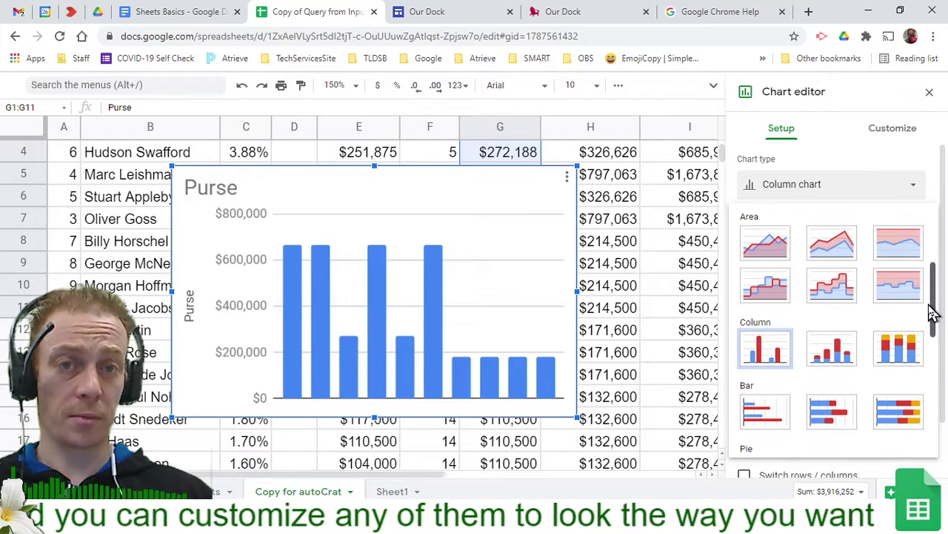
scroll(926, 297, up, 3)
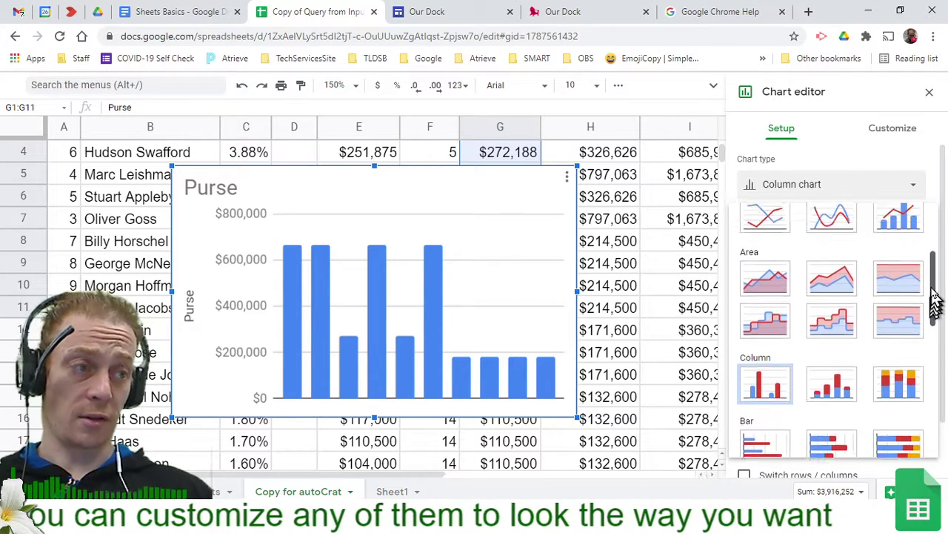
click(881, 194)
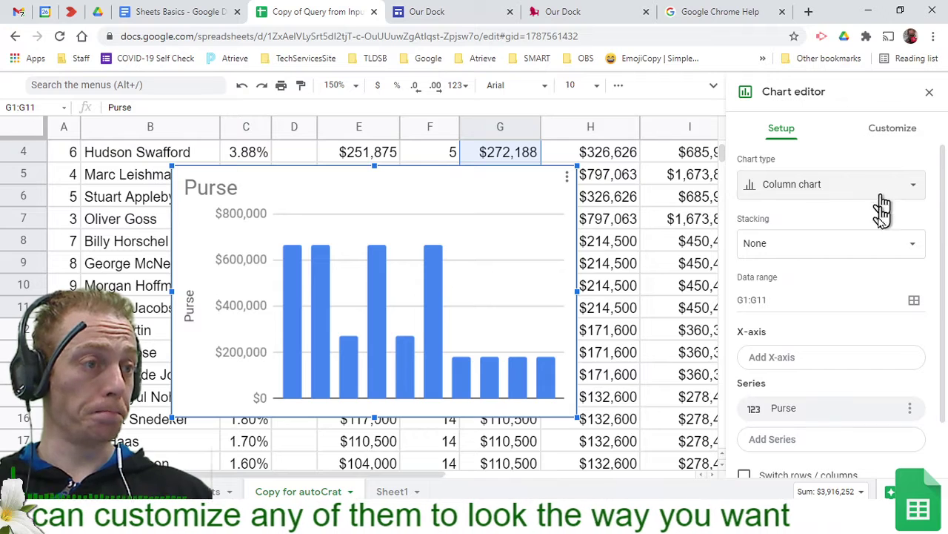
click(879, 252)
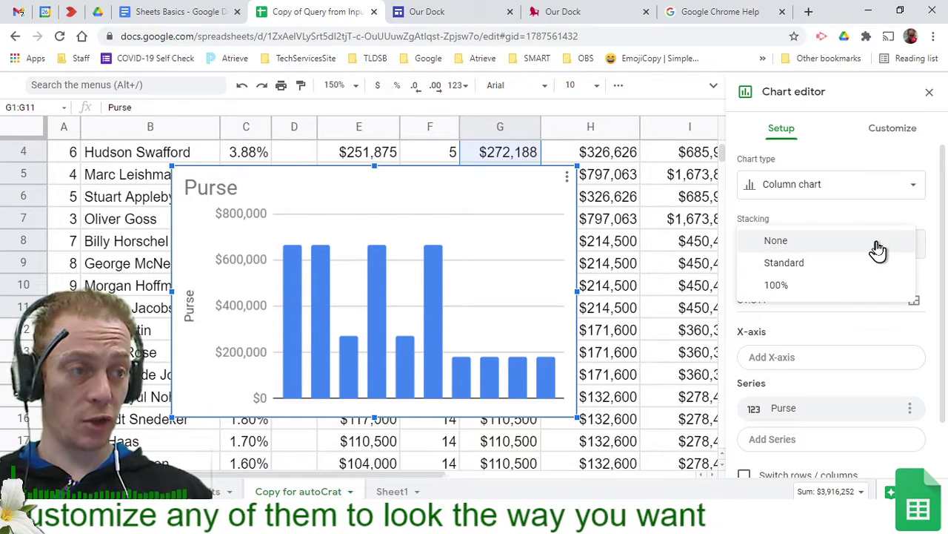
click(878, 249)
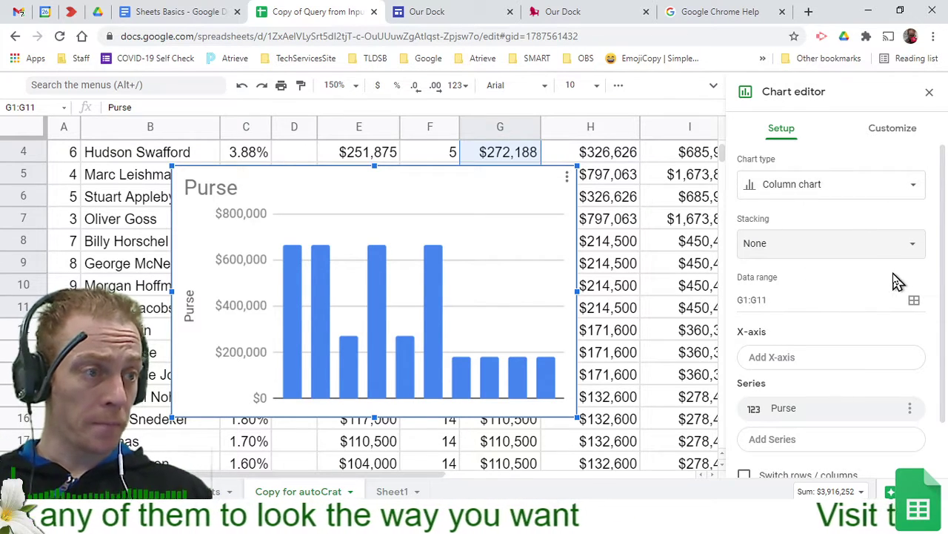
scroll(882, 288, down, 1)
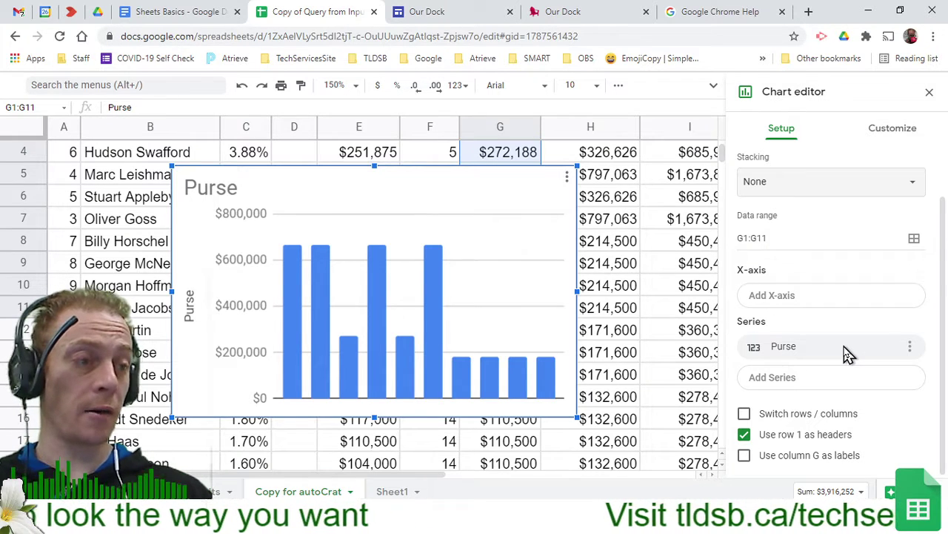
click(804, 383)
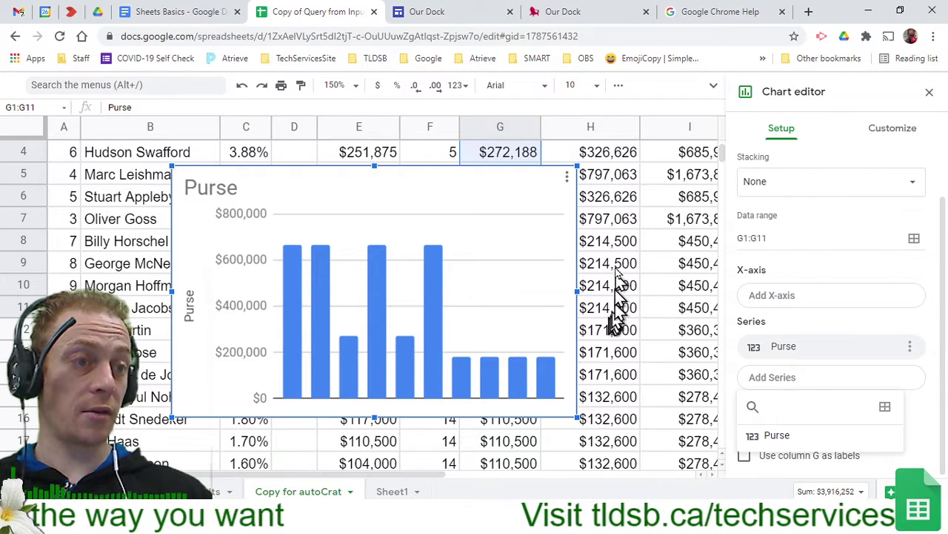
drag(615, 311, 609, 161)
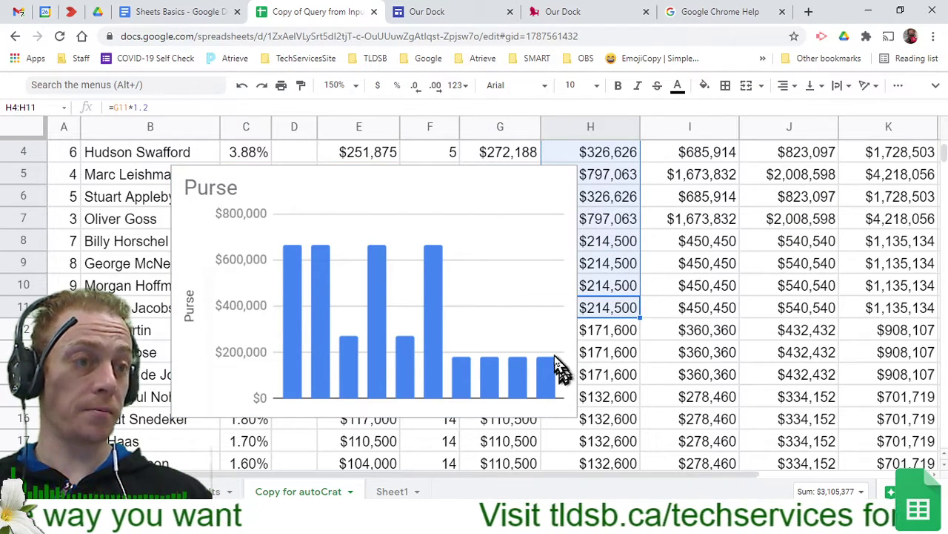
Step: Reopen the Purse chart for editing and add the range H4:H14 of the Copy for autoCrat sheet as a second series
click(545, 304)
click(567, 178)
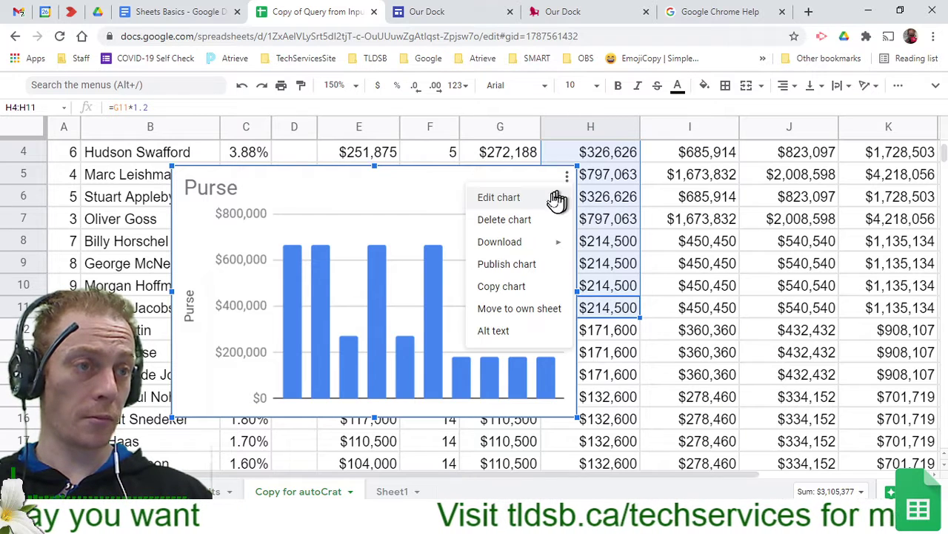
click(544, 200)
click(841, 382)
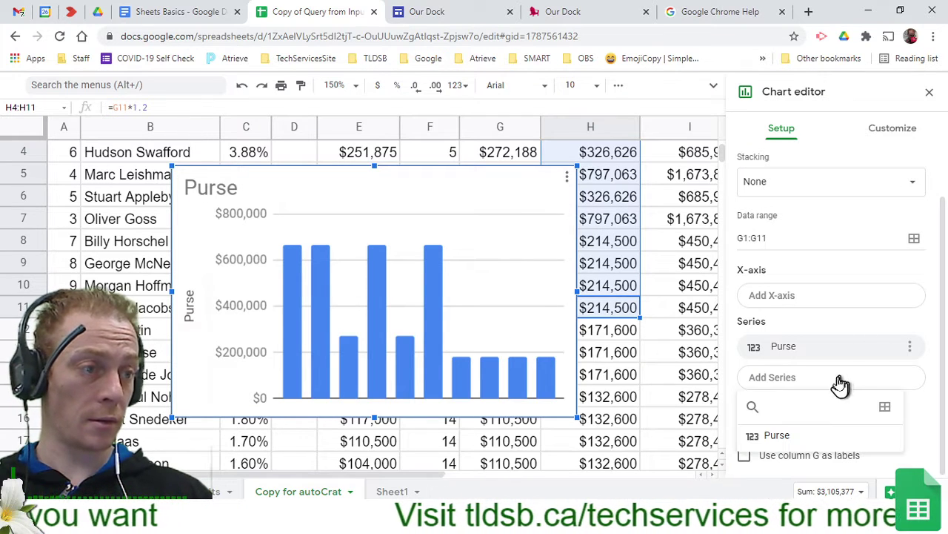
click(887, 410)
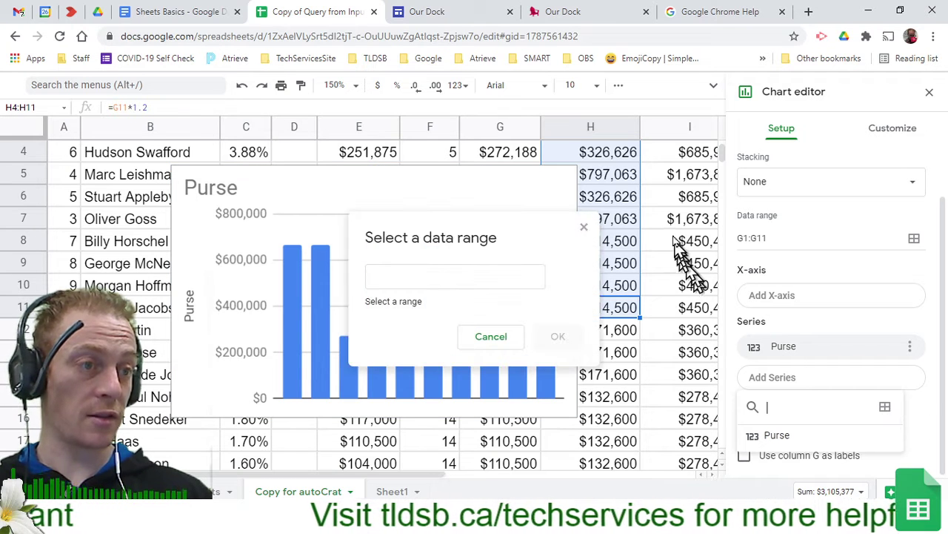
drag(607, 154, 605, 374)
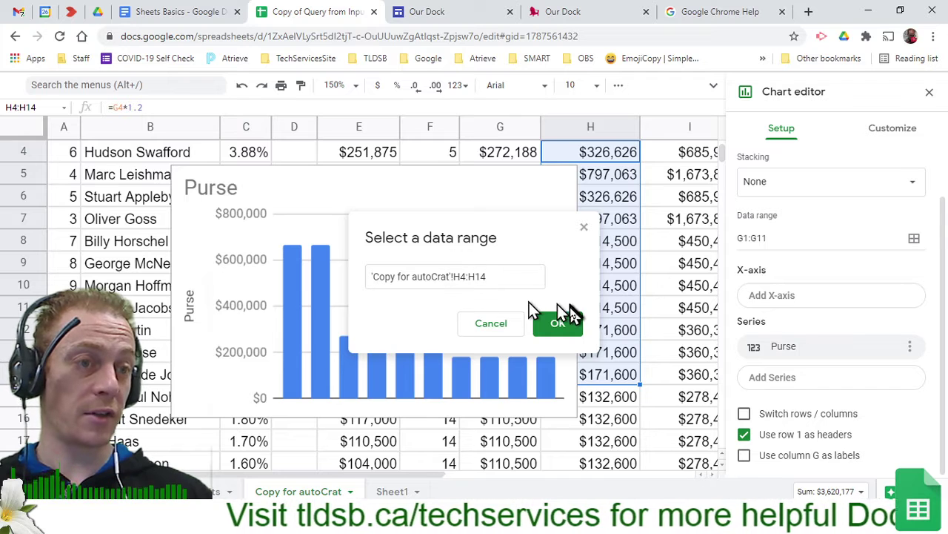
click(560, 324)
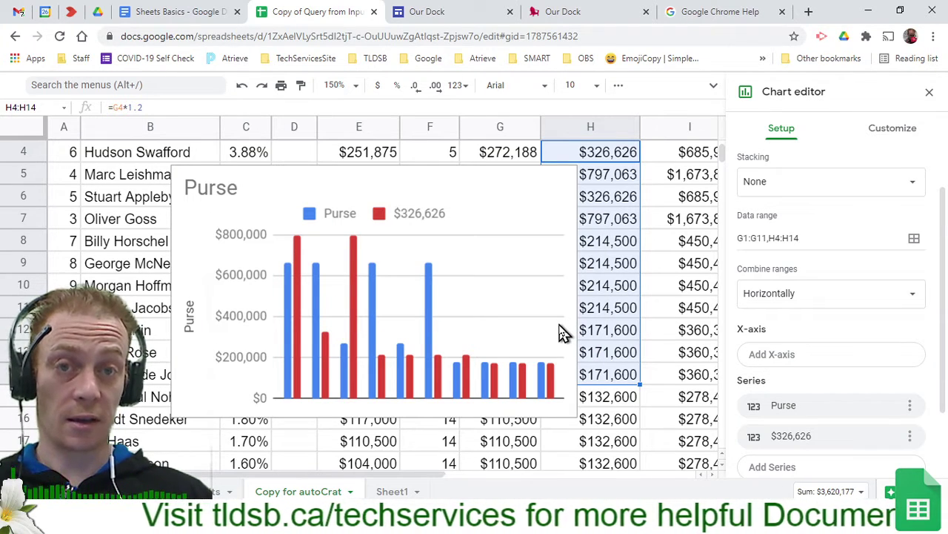
Step: Examine the chart's setup and its customization options for the horizontal axis and the vertical axis
scroll(804, 355, down, 2)
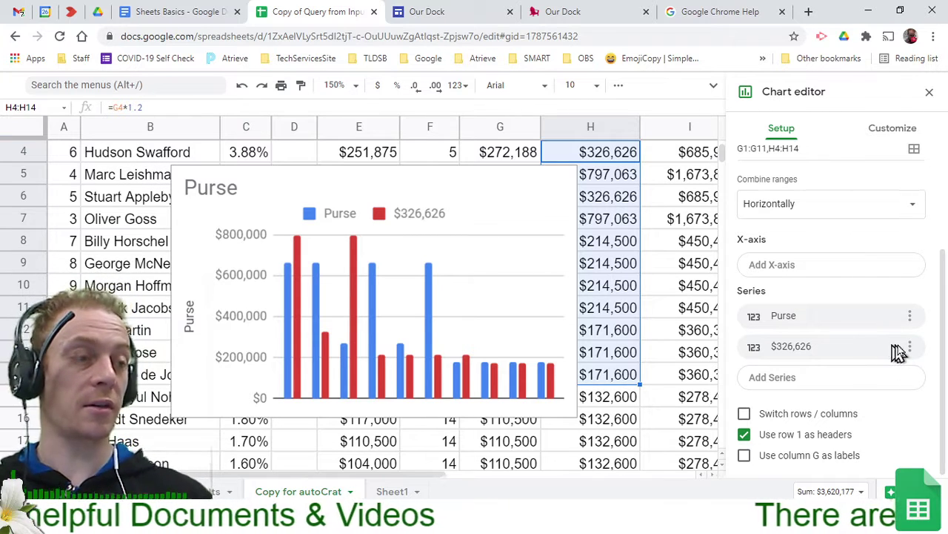
scroll(906, 356, up, 3)
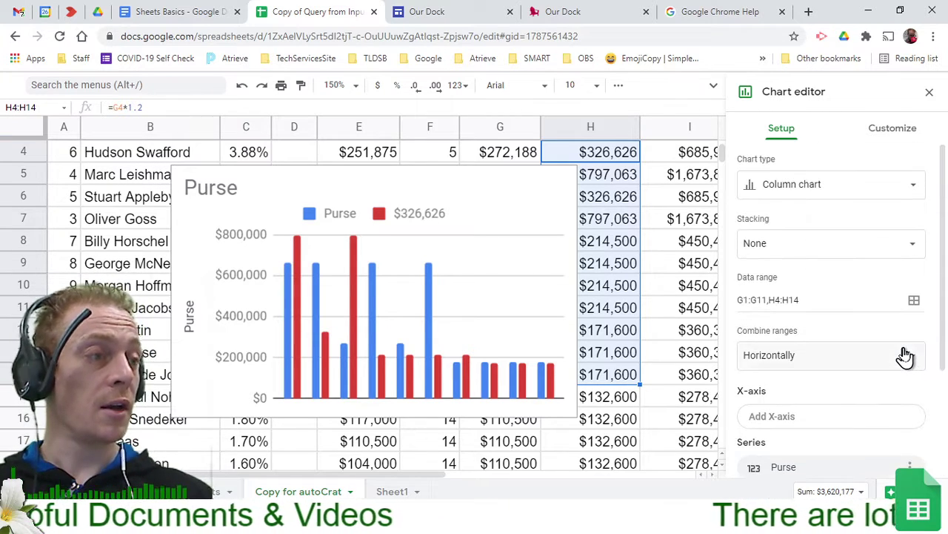
click(888, 133)
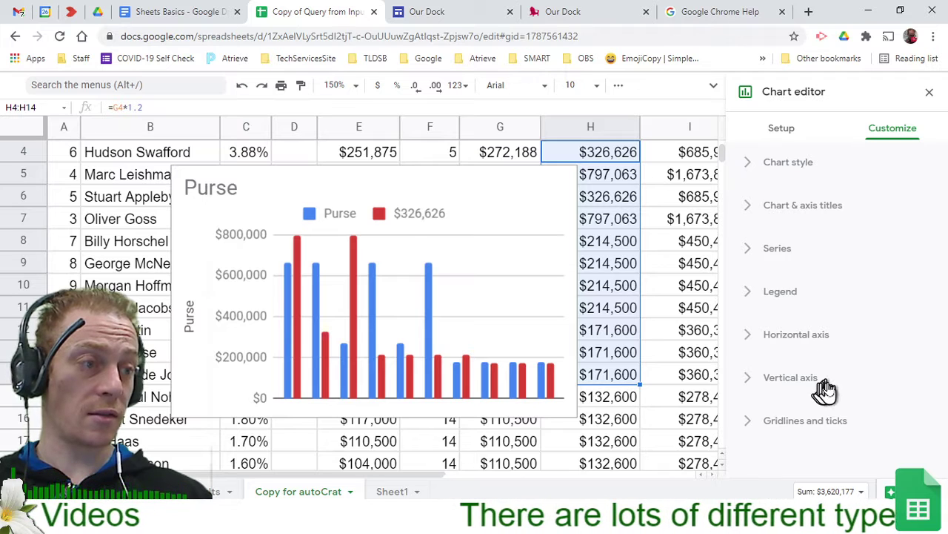
click(849, 343)
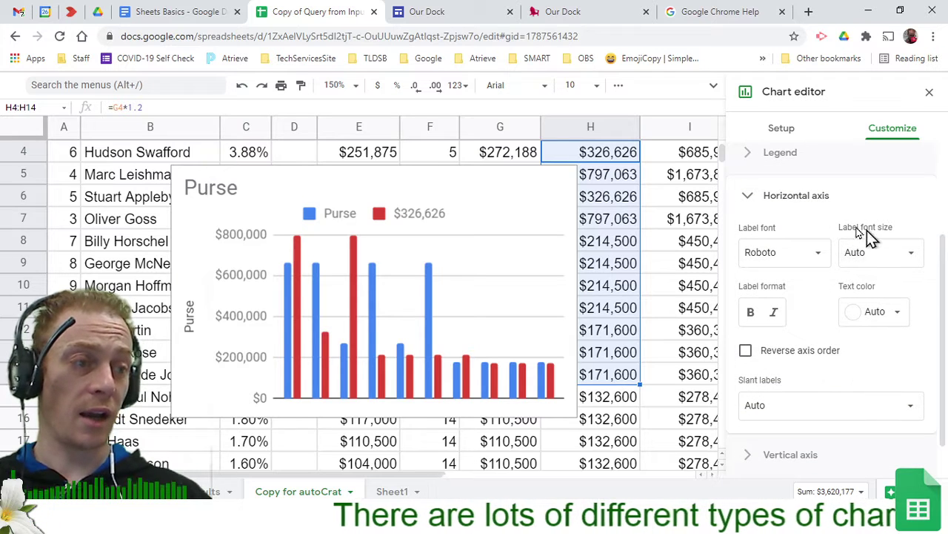
scroll(815, 367, down, 1)
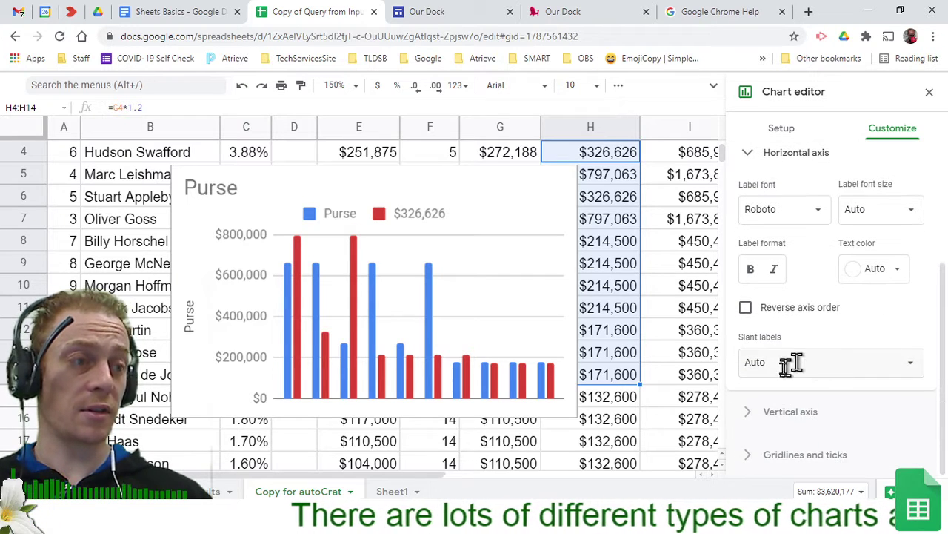
click(754, 413)
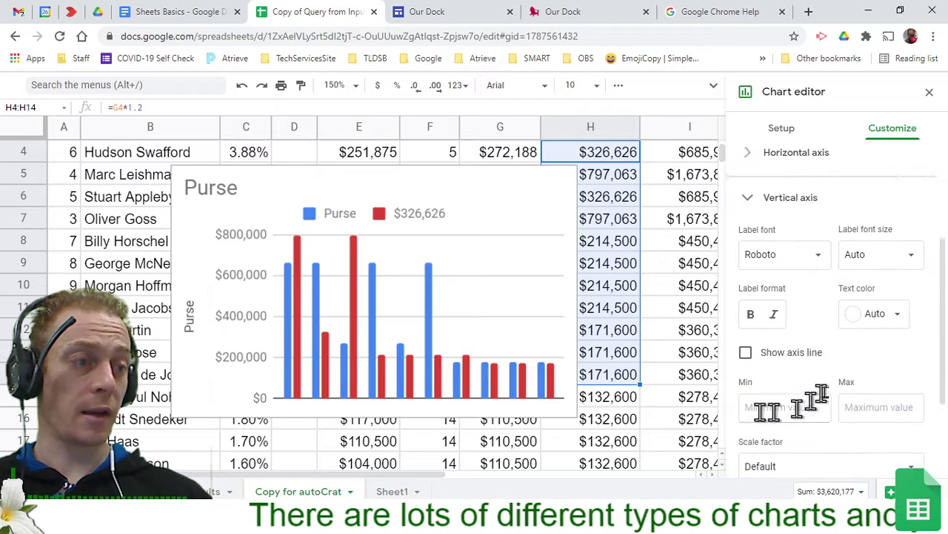
scroll(830, 374, down, 1)
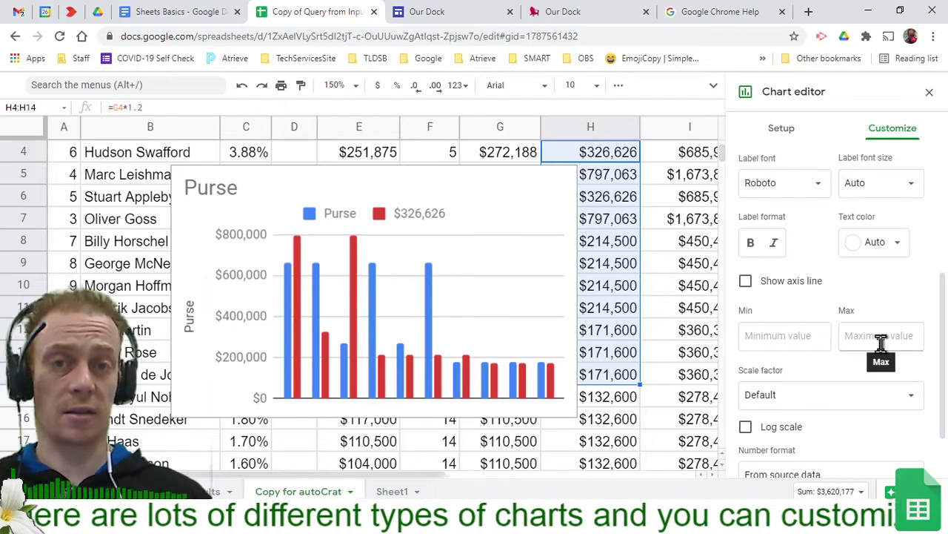
scroll(881, 341, down, 1)
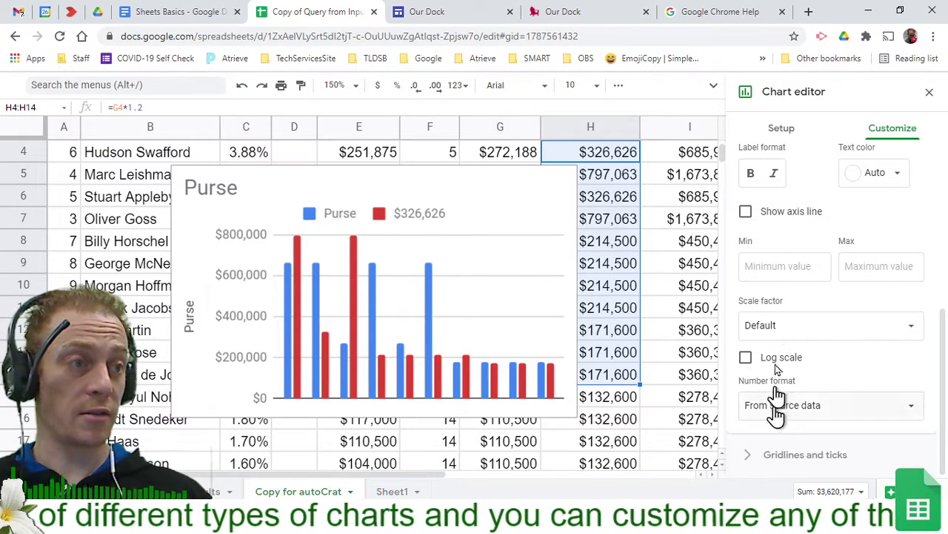
Step: Check the series customization options and set the chart's legend position to Right
scroll(785, 296, up, 1)
scroll(786, 297, up, 5)
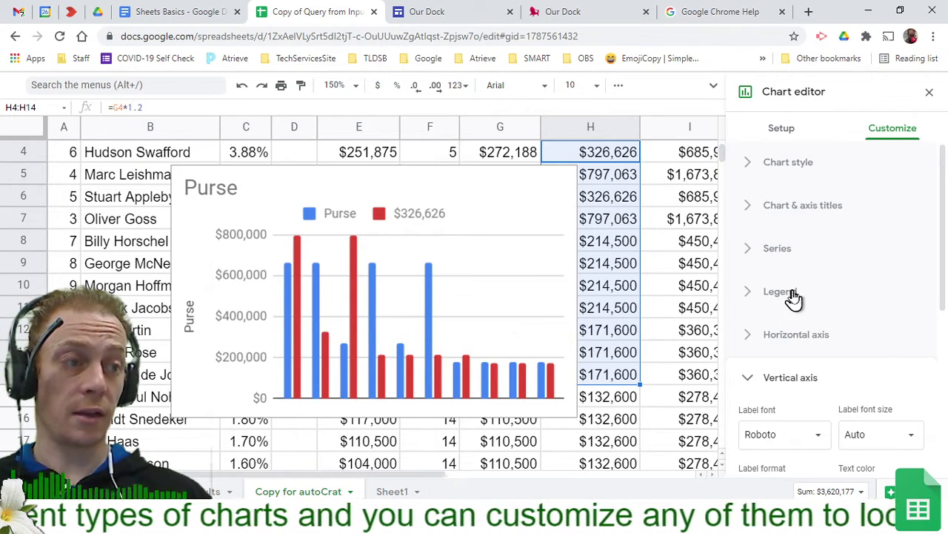
click(777, 249)
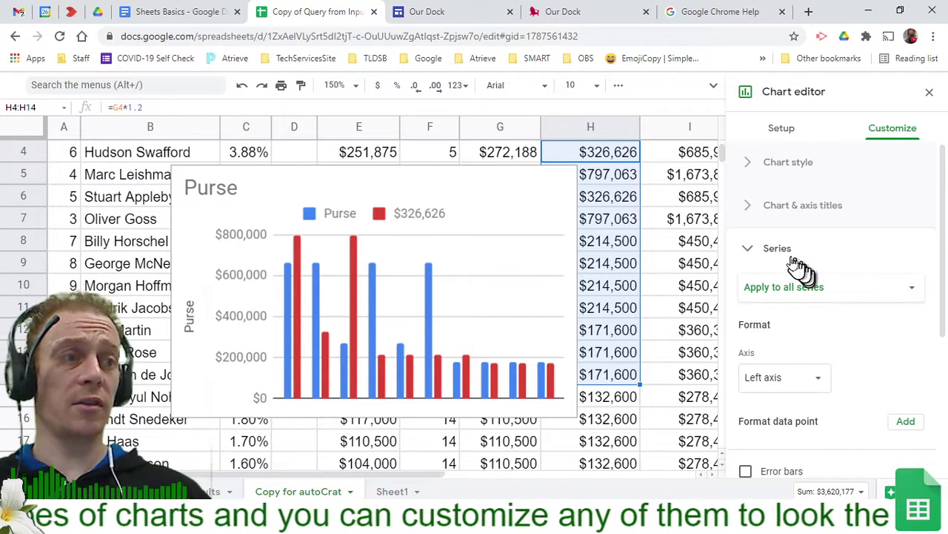
click(778, 252)
click(815, 295)
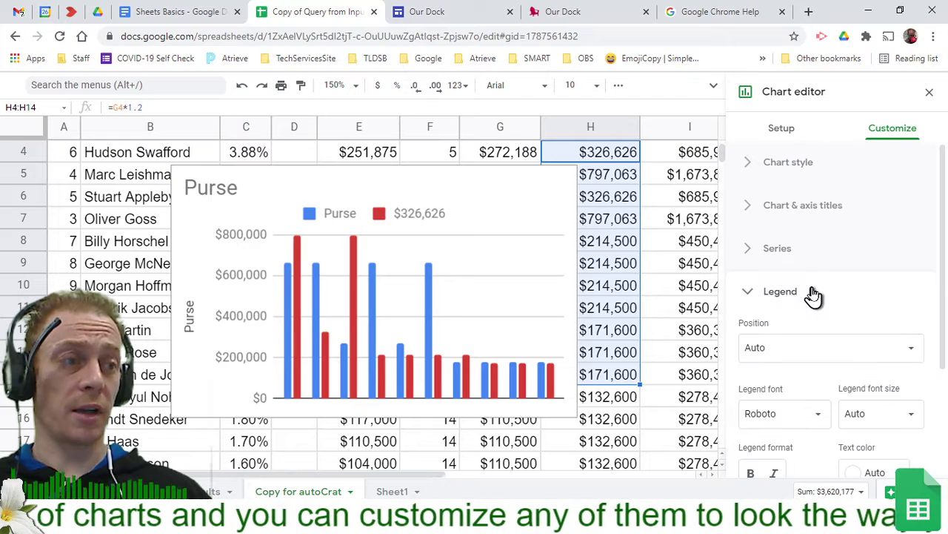
click(850, 347)
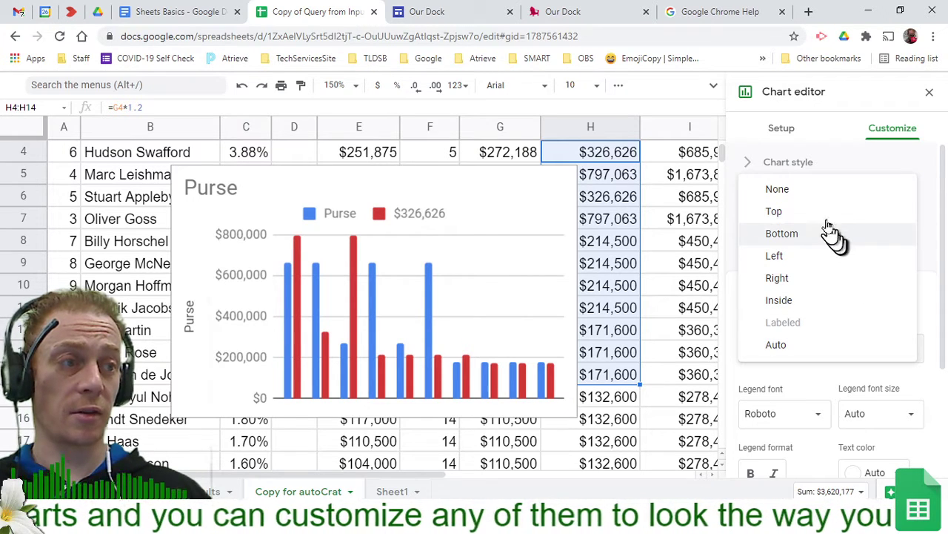
click(797, 285)
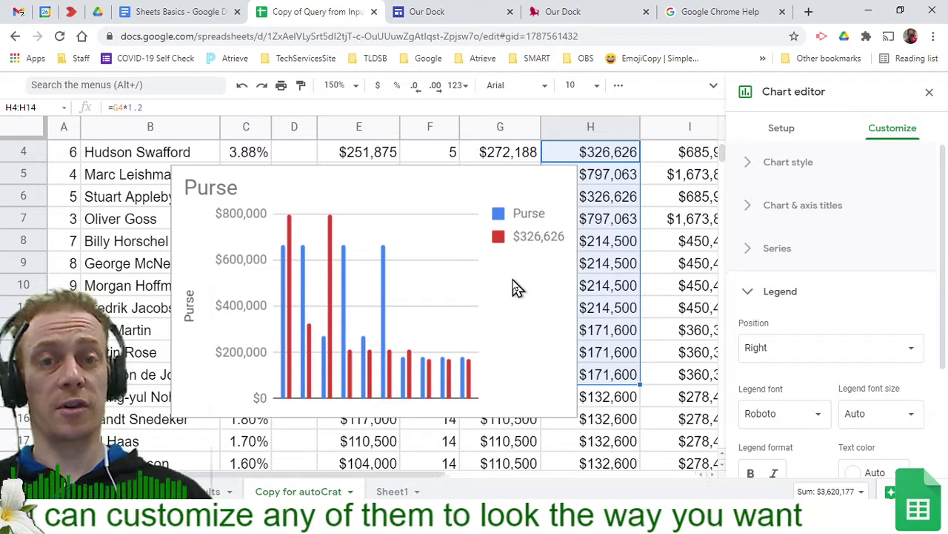
Step: Move the Purse chart to its own sheet
click(516, 299)
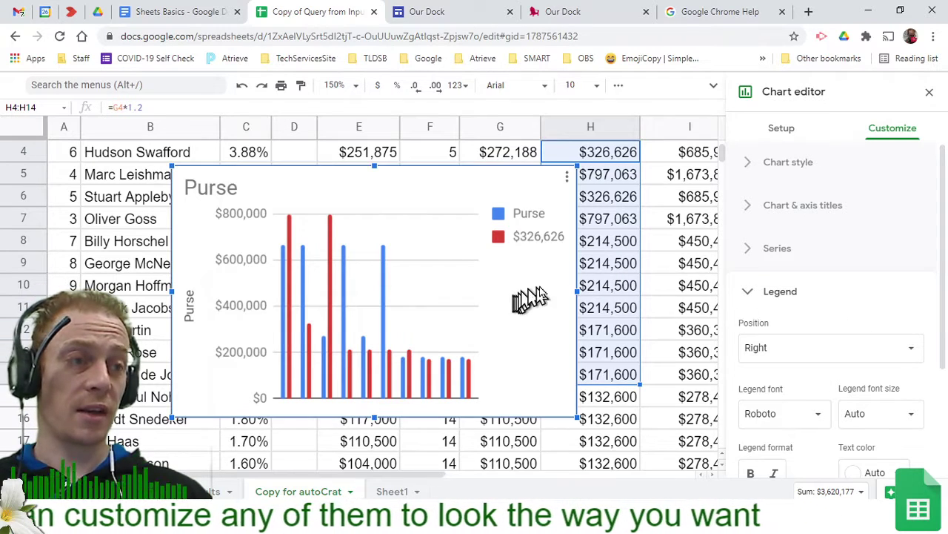
click(567, 180)
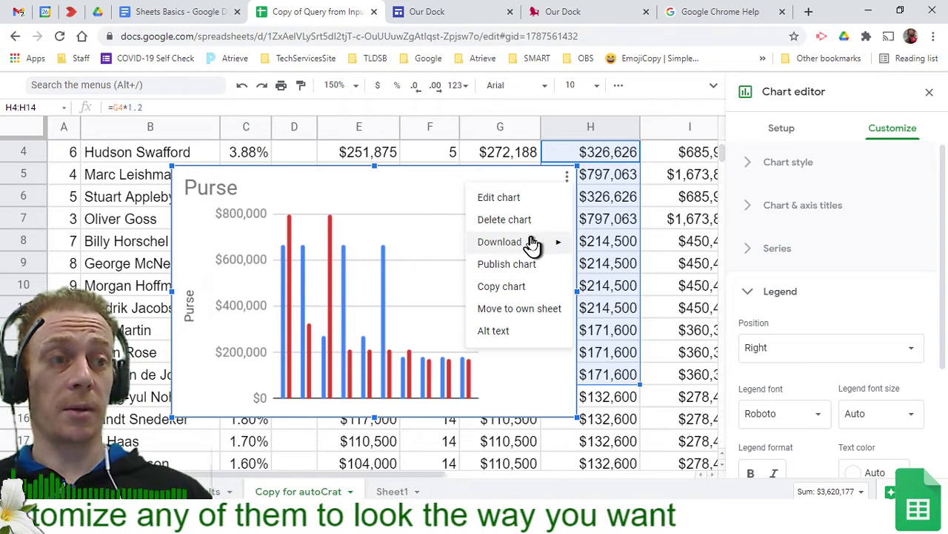
mouse_move(532, 244)
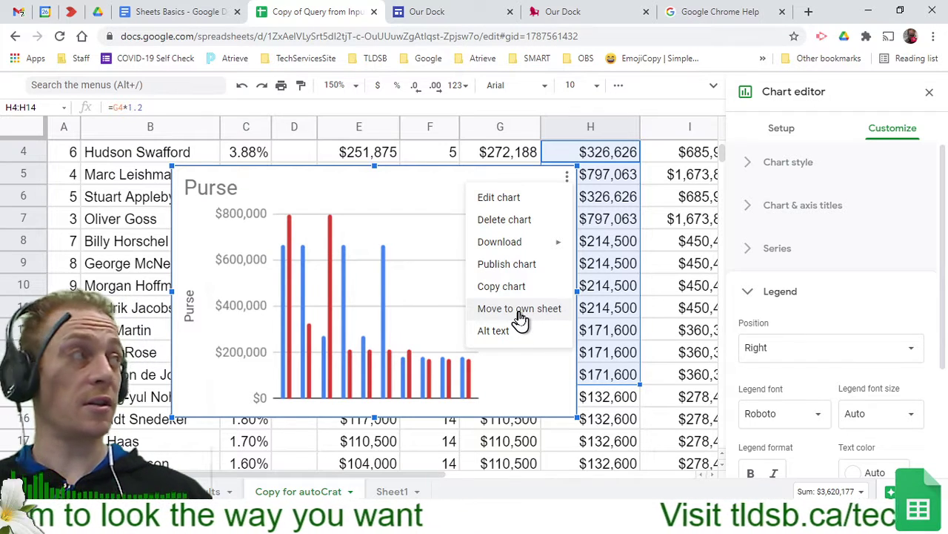
click(520, 309)
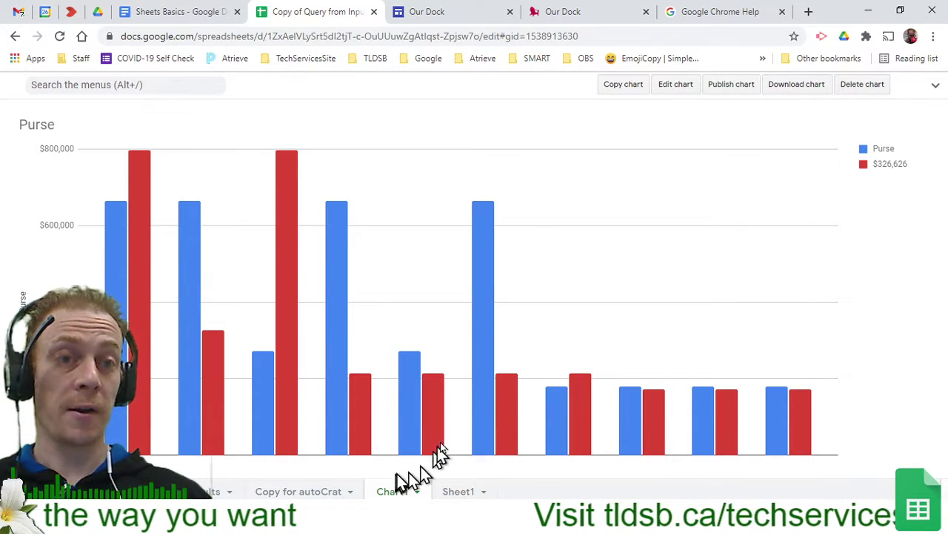
Step: Review the source data on the Copy for autoCrat sheet and examine the Purse bars on the separate chart sheet
mouse_move(124, 196)
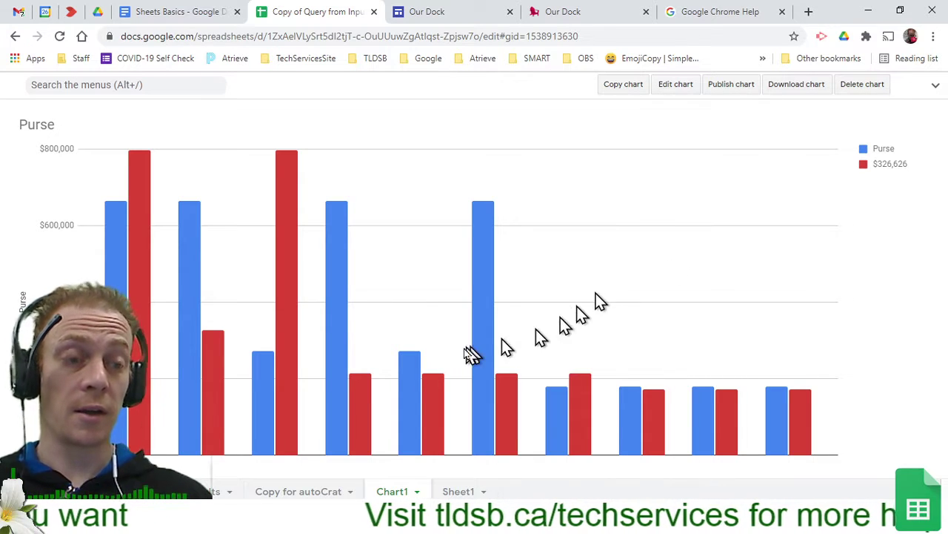
click(304, 491)
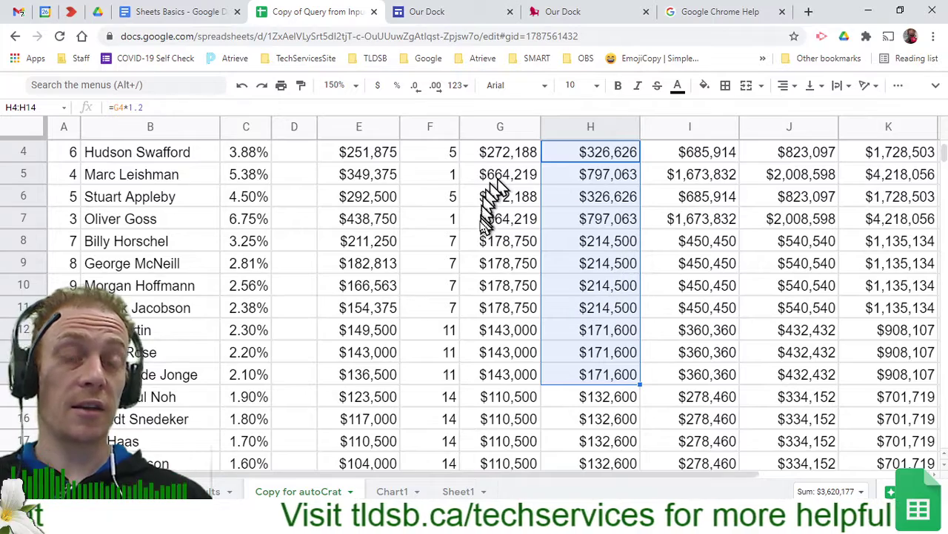
scroll(529, 307, up, 3)
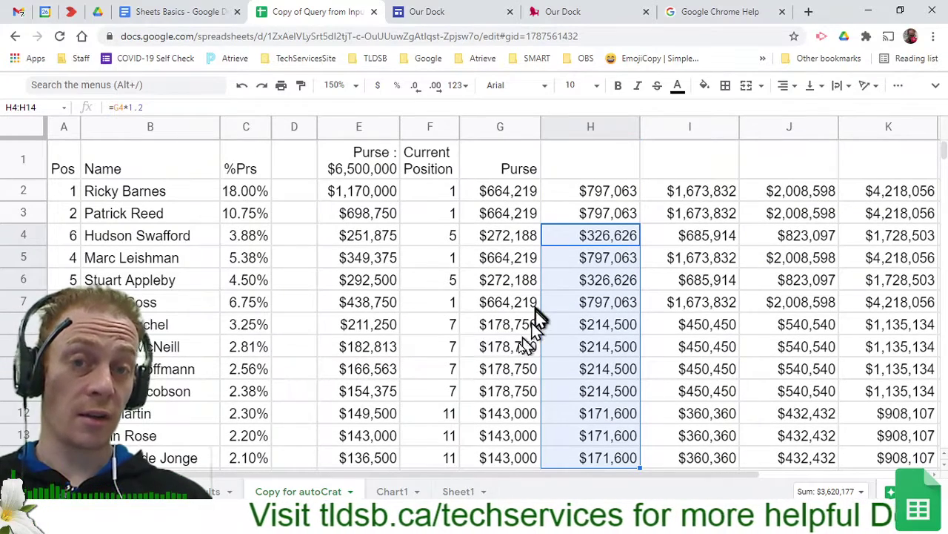
click(392, 491)
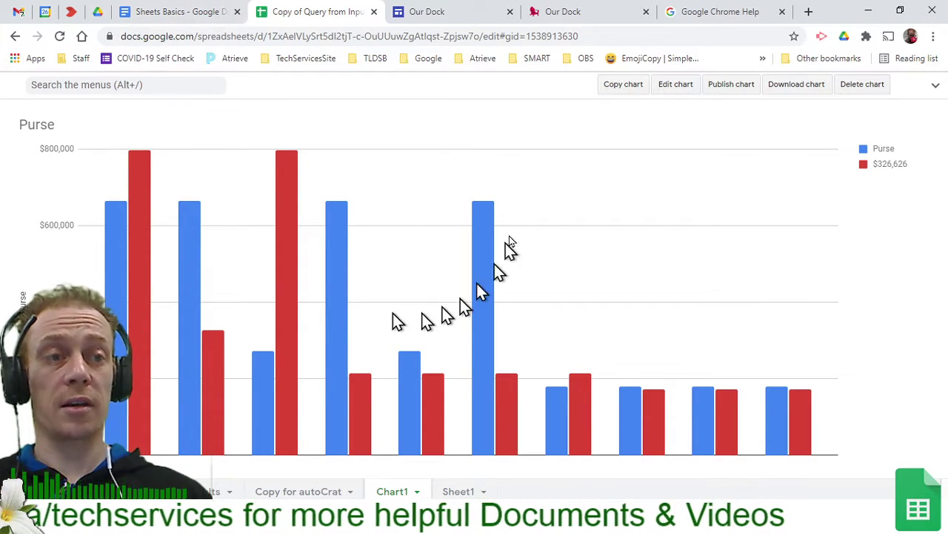
mouse_move(495, 285)
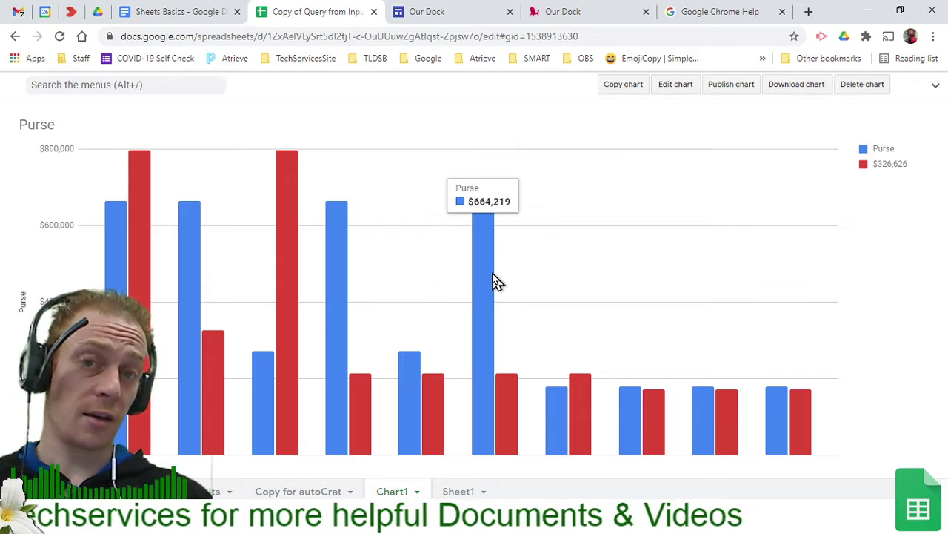